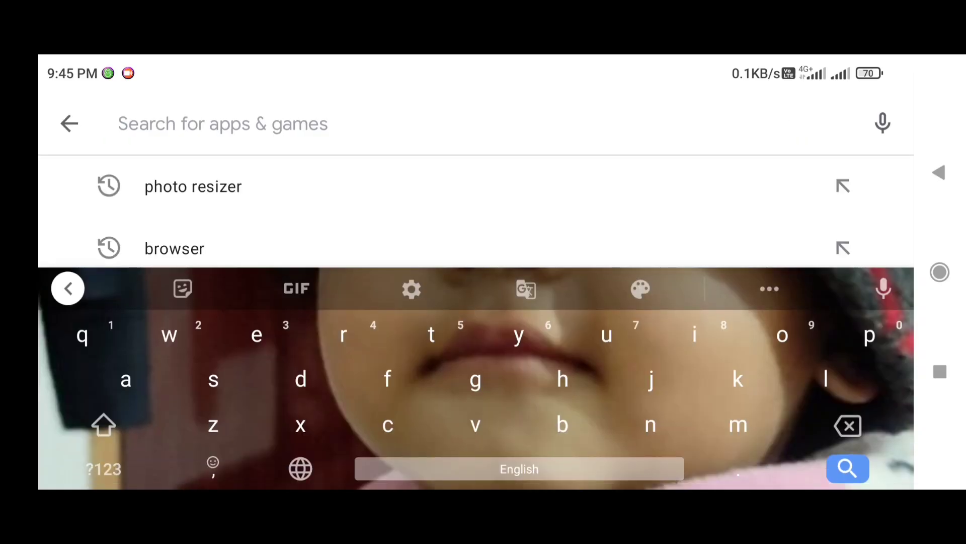
{"action": "type", "text": "pho"}
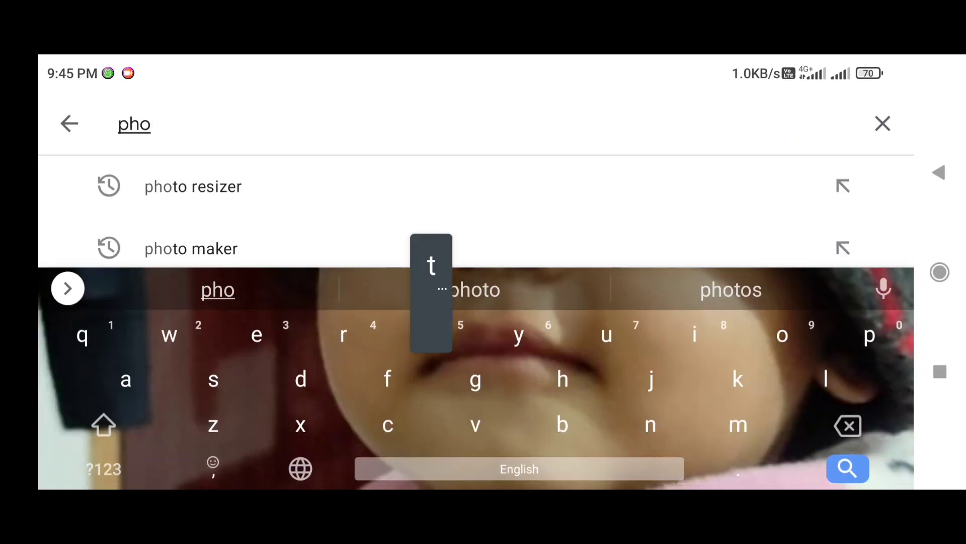
{"action": "type", "text": "to"}
Search the Play Store for "photo resizer" to find the Photo & Picture Resizer listing
{"action": "left_click", "coordinate": [193, 187]}
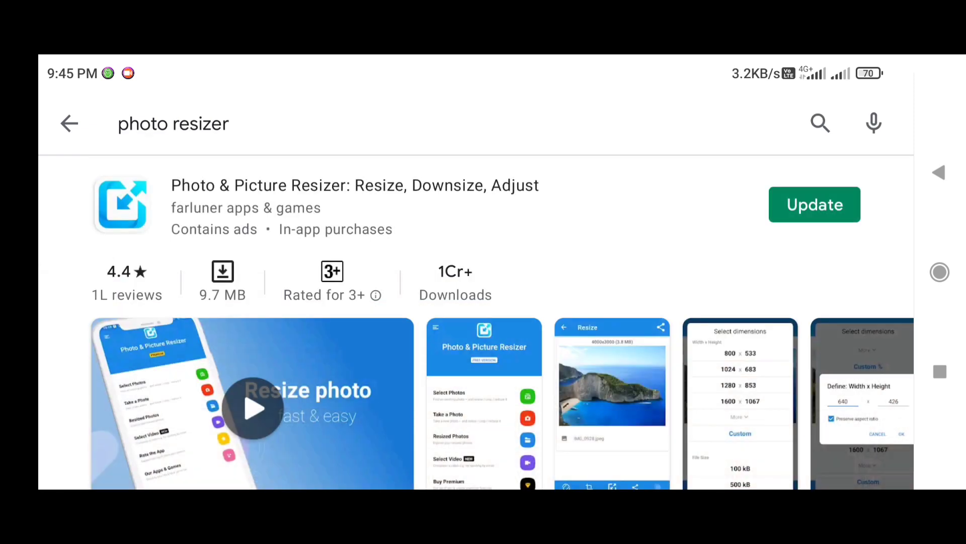
Start the Photo & Picture Resizer app update from its Play Store listing
{"action": "left_click", "coordinate": [815, 205]}
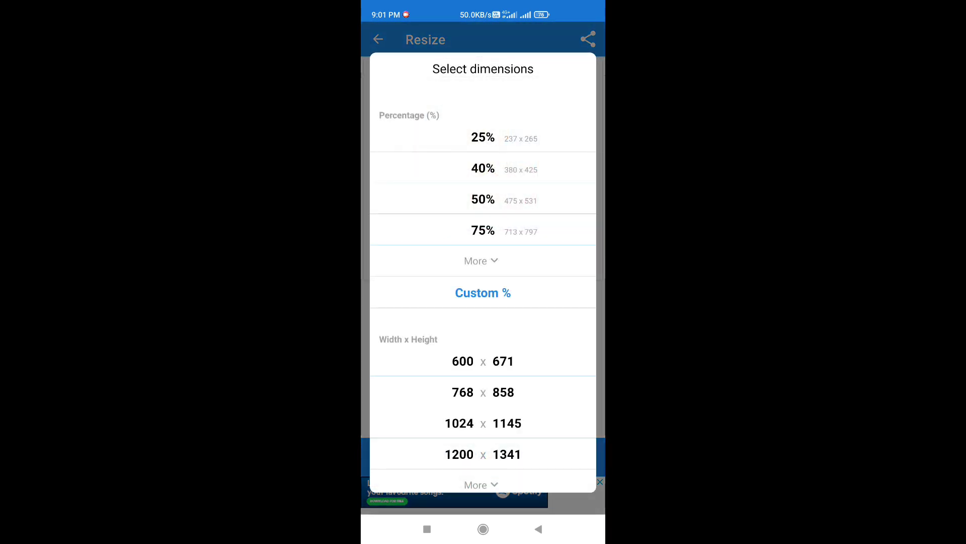
{"action": "scroll", "coordinate": [483, 302], "scroll_direction": "down", "scroll_amount": 5}
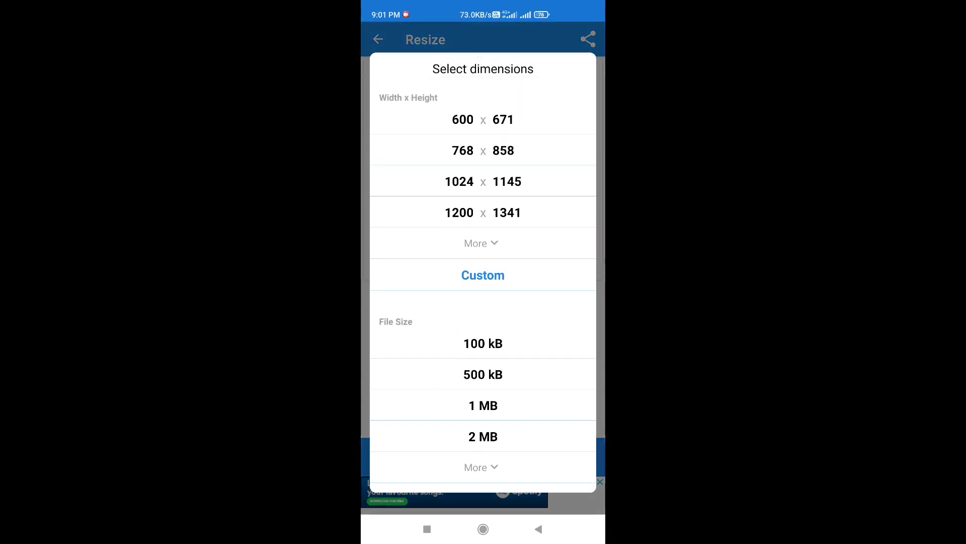
Resize the passport photo to 100 kB (350x391, 99 kB) and view it in Resized Photos
{"action": "left_click", "coordinate": [483, 342]}
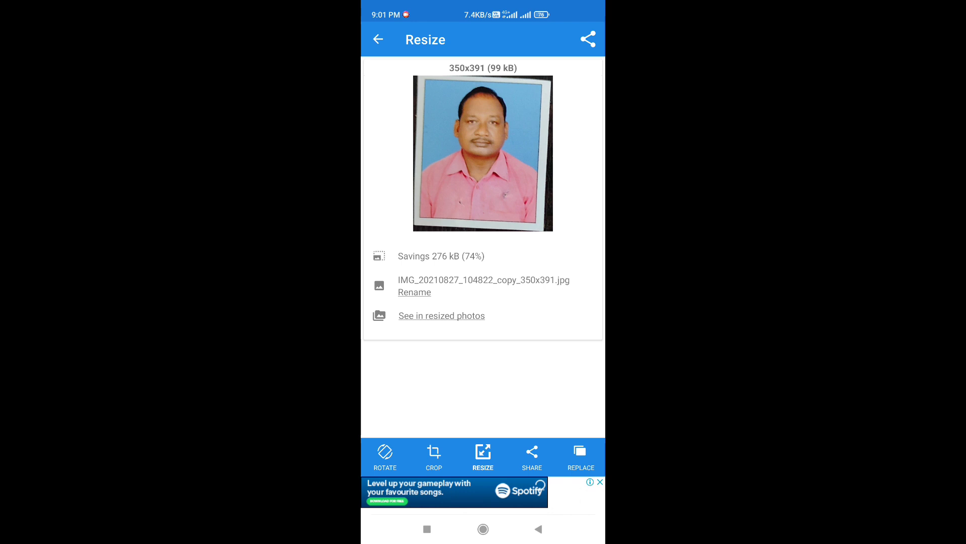
{"action": "left_click", "coordinate": [441, 316]}
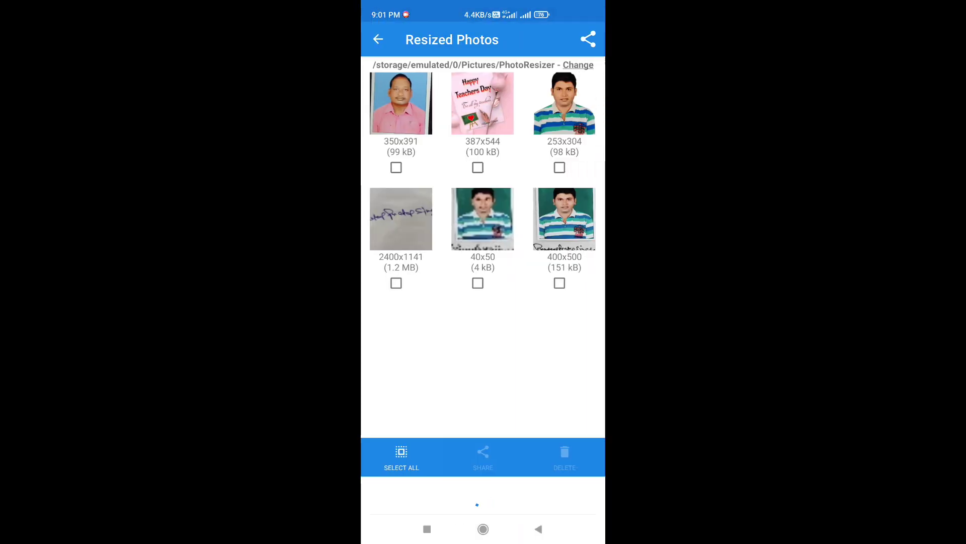
{"action": "left_click", "coordinate": [396, 166]}
{"action": "left_click", "coordinate": [396, 166]}
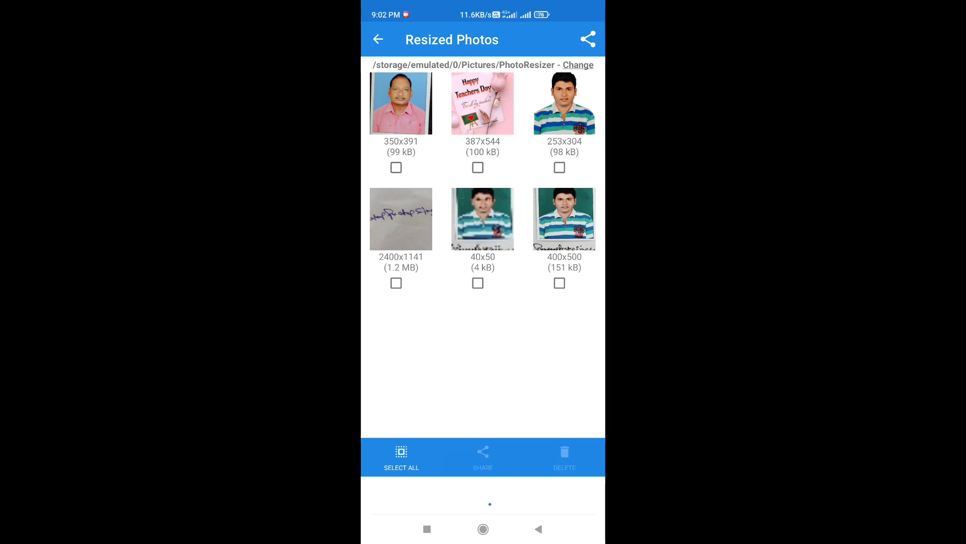